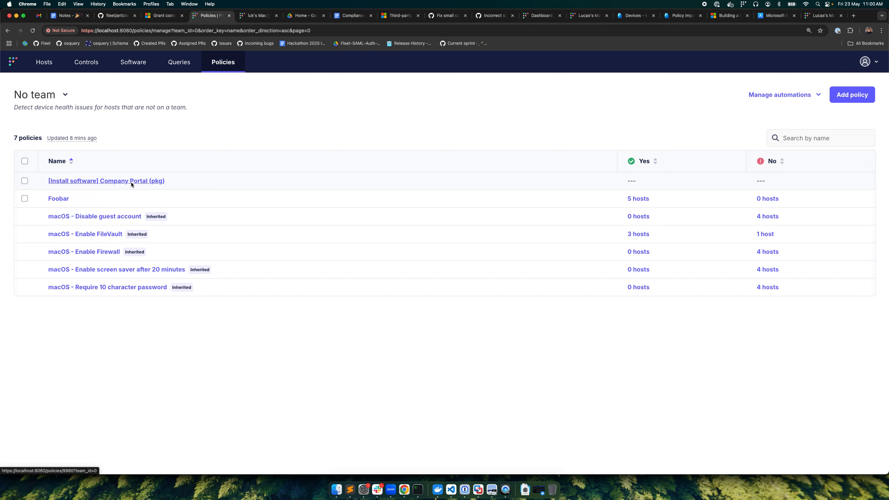
Step: Open the online MacBook Pro in the hosts list and view its policy results
{"action": "left_click", "coordinate": [50, 70]}
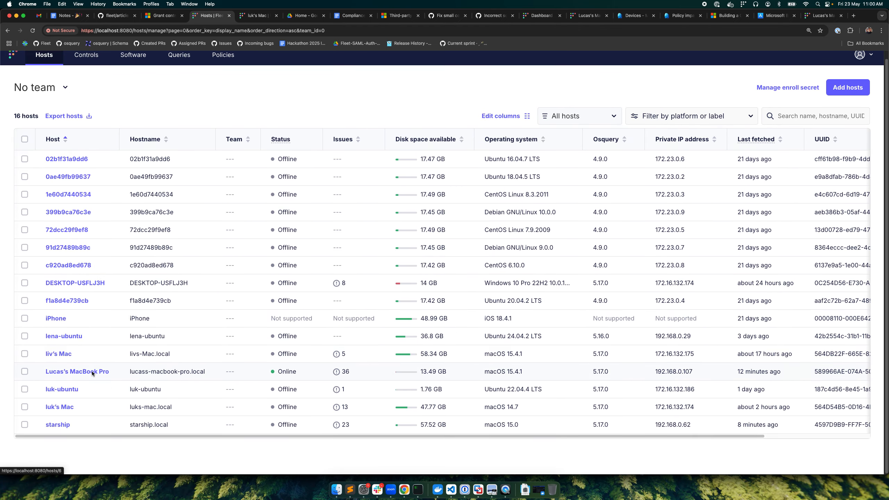
{"action": "left_click", "coordinate": [92, 371]}
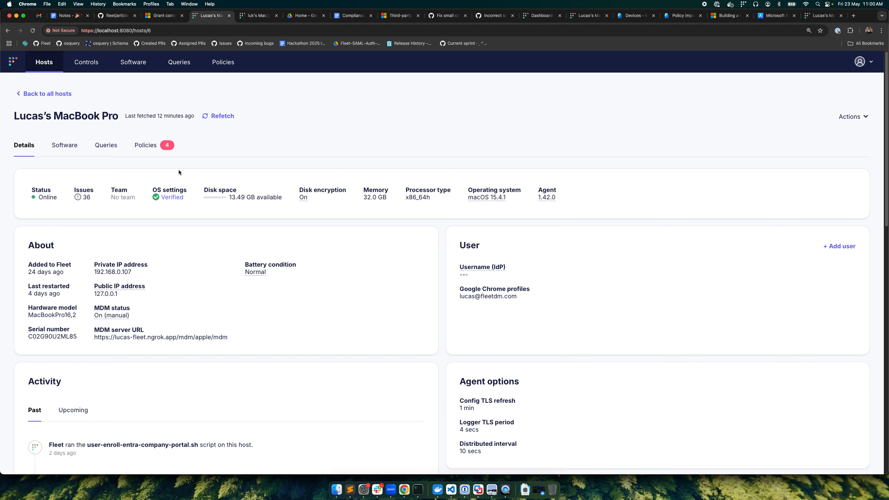
{"action": "left_click", "coordinate": [164, 147]}
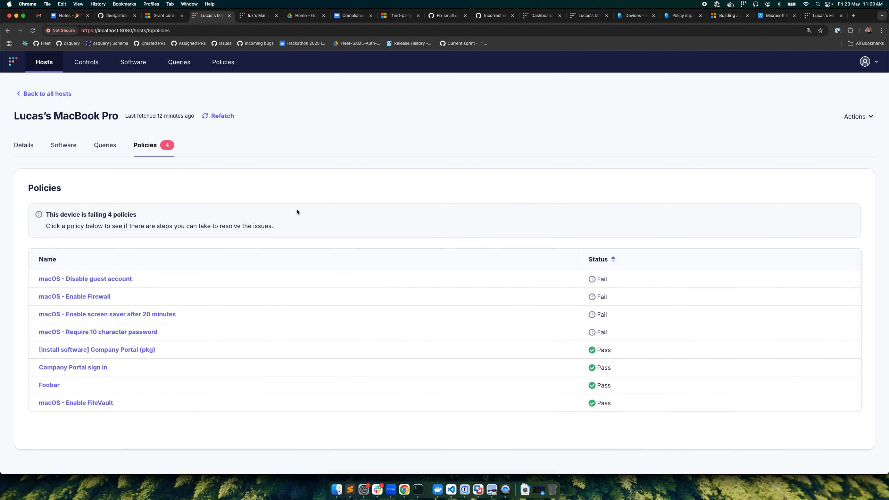
Step: Review the Conditional access automation for No team policies with it toggled to enabled, closing it without saving
{"action": "left_click", "coordinate": [223, 62]}
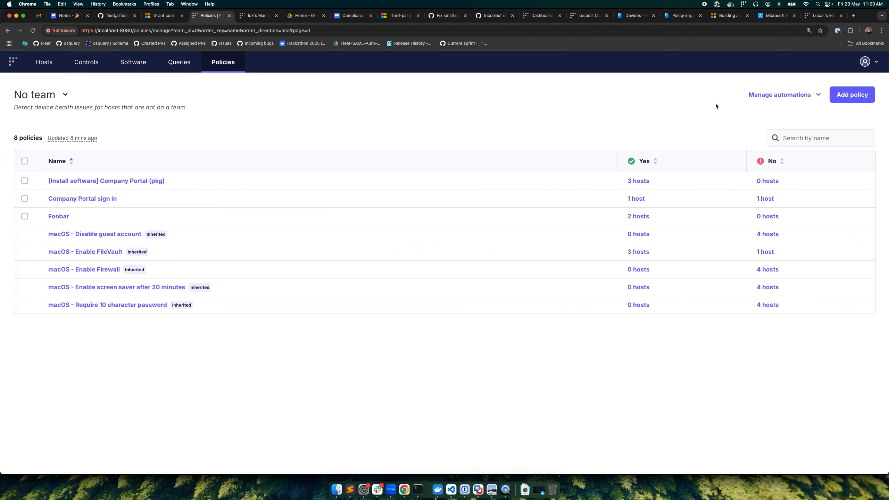
{"action": "left_click", "coordinate": [784, 95]}
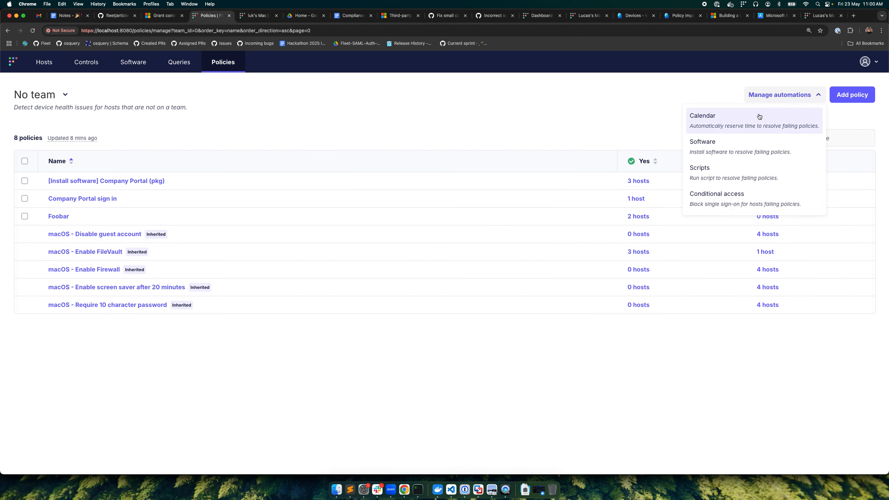
{"action": "left_click", "coordinate": [725, 199]}
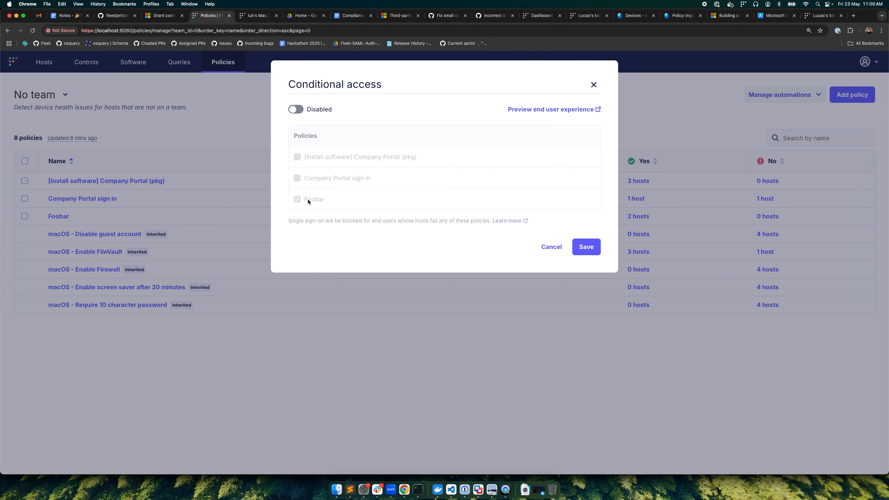
{"action": "left_click", "coordinate": [299, 110]}
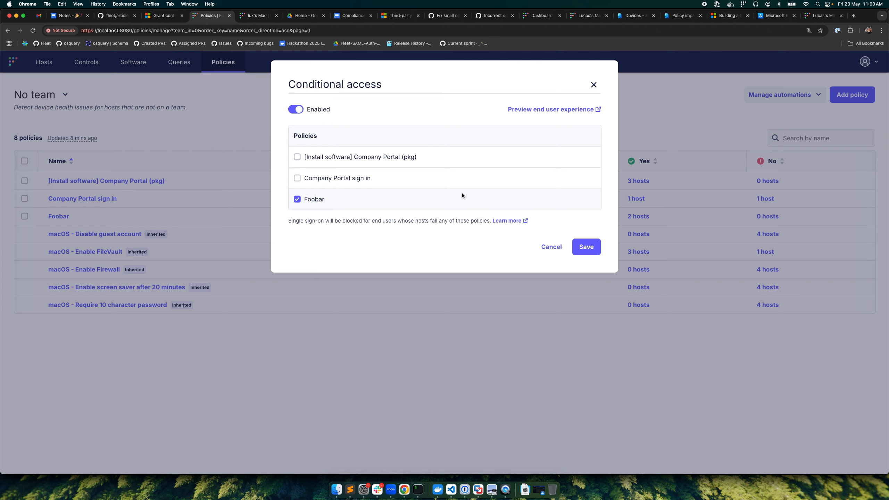
{"action": "left_click", "coordinate": [593, 85]}
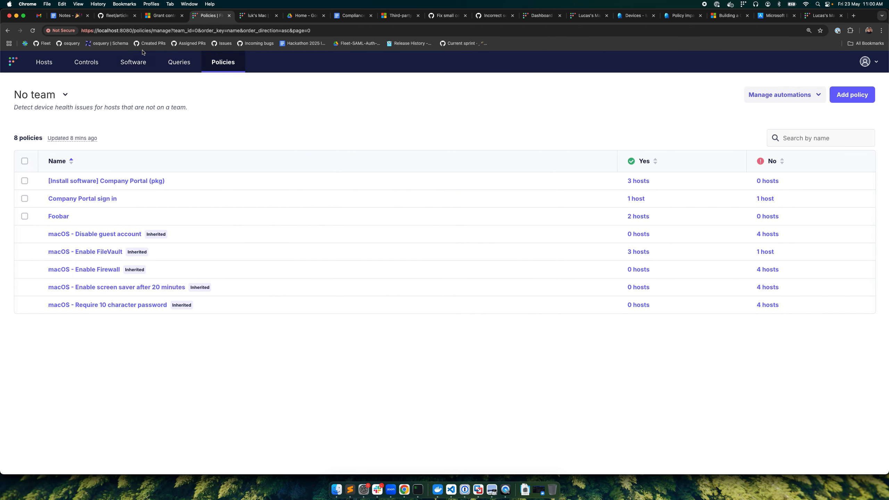
Step: Return to the online MacBook Pro host and check whether it passes the Foobar policy
{"action": "left_click", "coordinate": [47, 62]}
{"action": "left_click", "coordinate": [99, 376]}
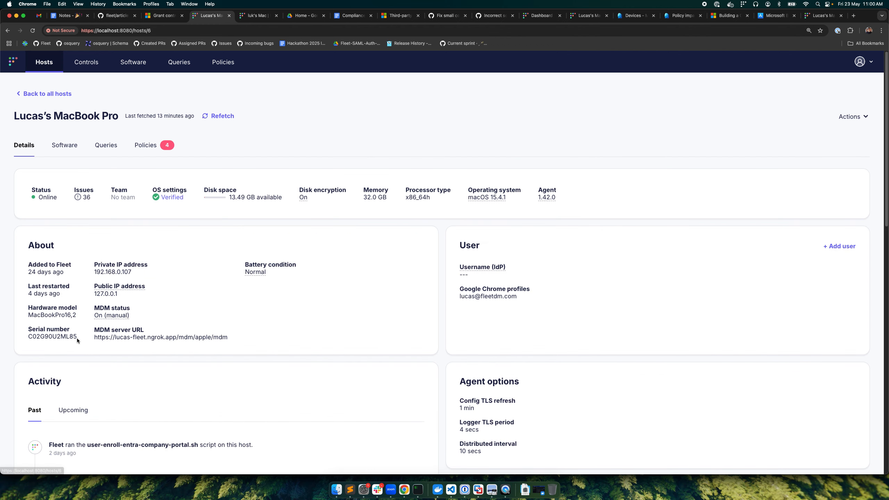
{"action": "left_click", "coordinate": [151, 146]}
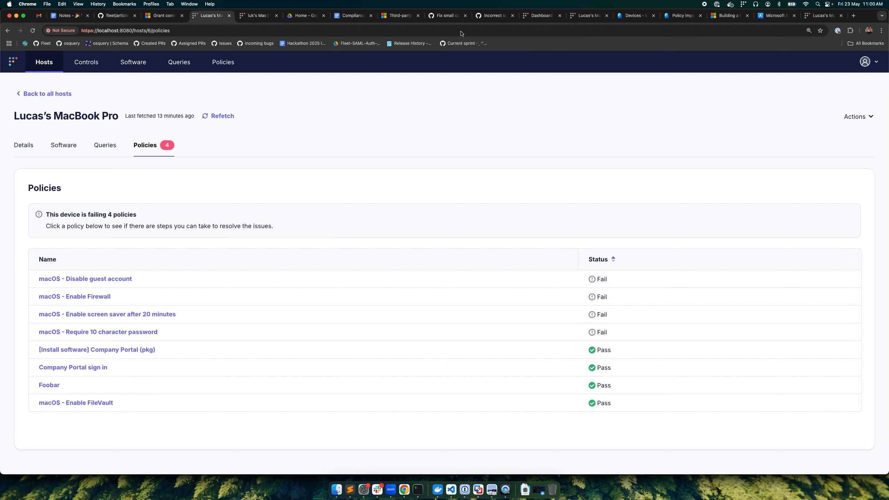
Step: Switch to the Microsoft Entra admin center and check the MacBook Pro's compliance status among all devices
{"action": "left_click", "coordinate": [634, 16]}
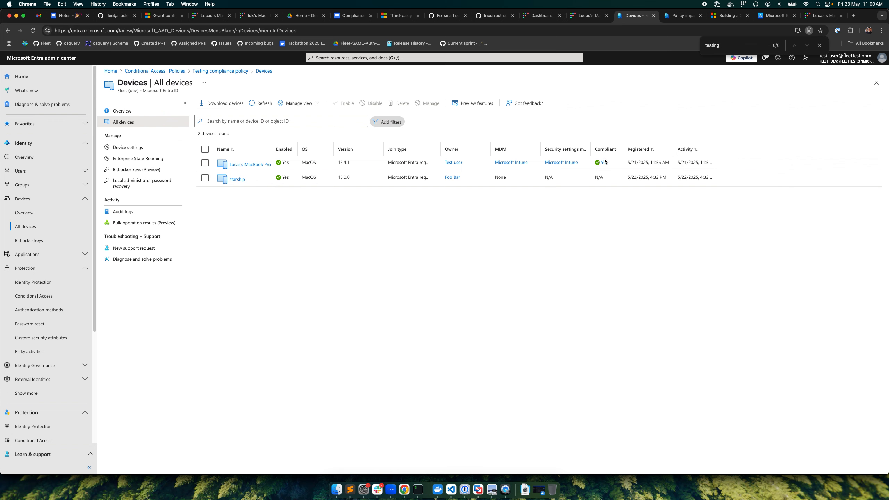
{"action": "key", "text": "super+shift+n"}
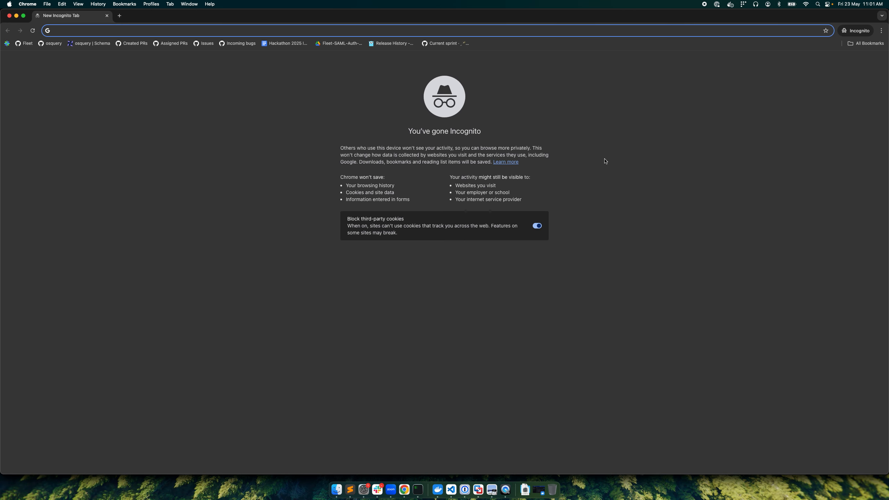
{"action": "key", "text": "super+w"}
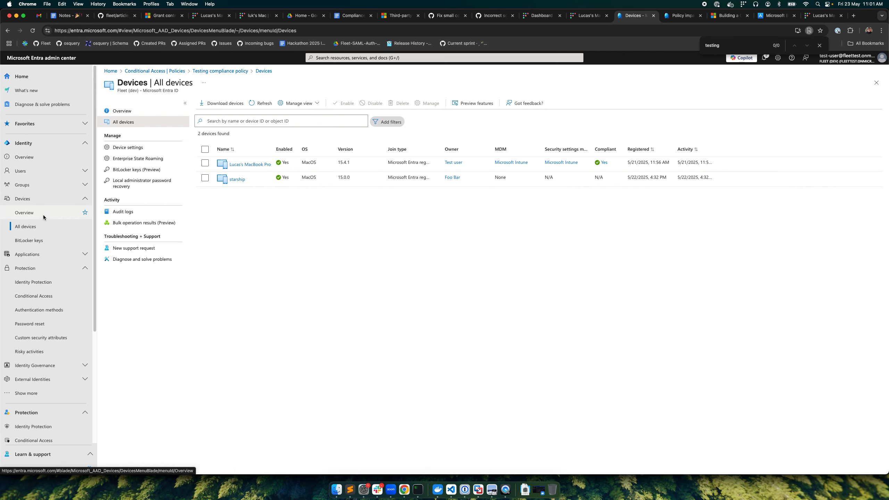
Step: Open the "Testing compliance policy" from the Conditional Access policies in Entra
{"action": "left_click", "coordinate": [34, 297]}
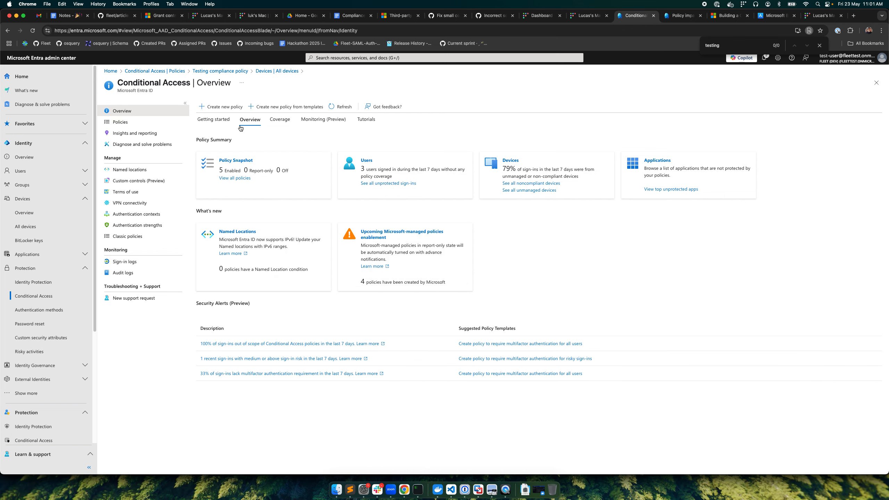
{"action": "left_click", "coordinate": [147, 123]}
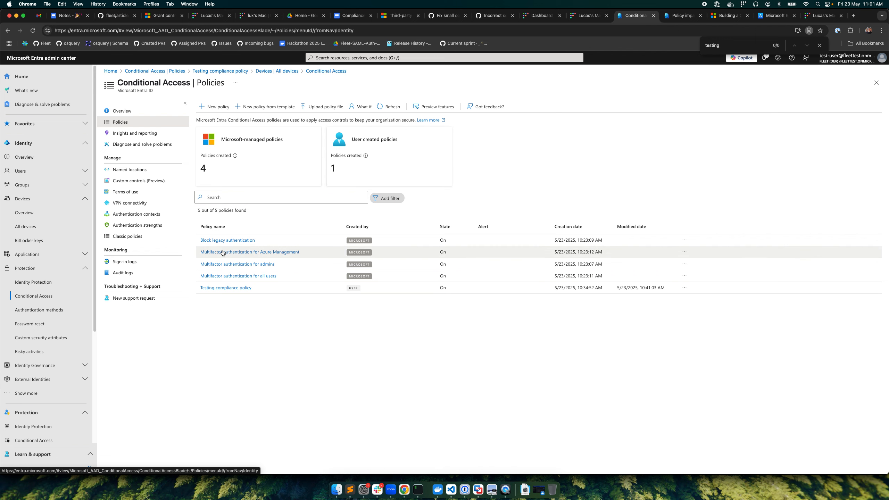
{"action": "left_click", "coordinate": [234, 288]}
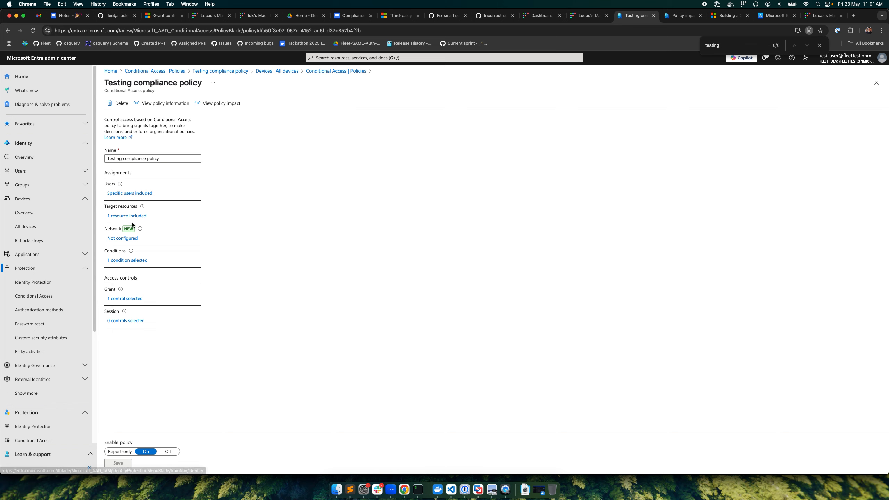
Step: Review the policy's assigned users, target resources, device platform condition and grant controls
{"action": "left_click", "coordinate": [133, 194]}
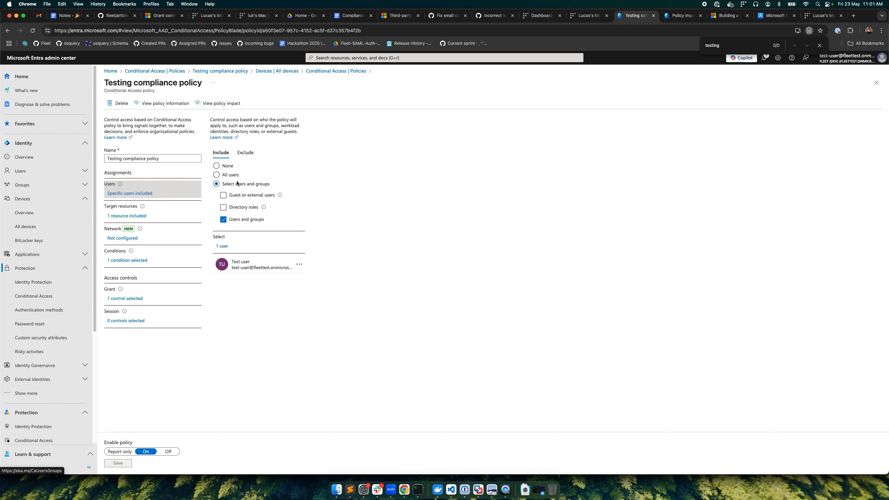
{"action": "left_click", "coordinate": [126, 216]}
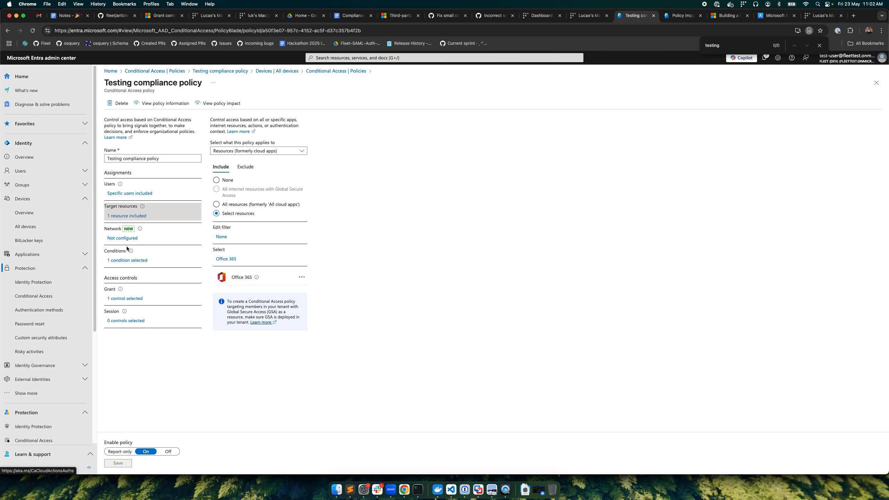
{"action": "left_click", "coordinate": [125, 261]}
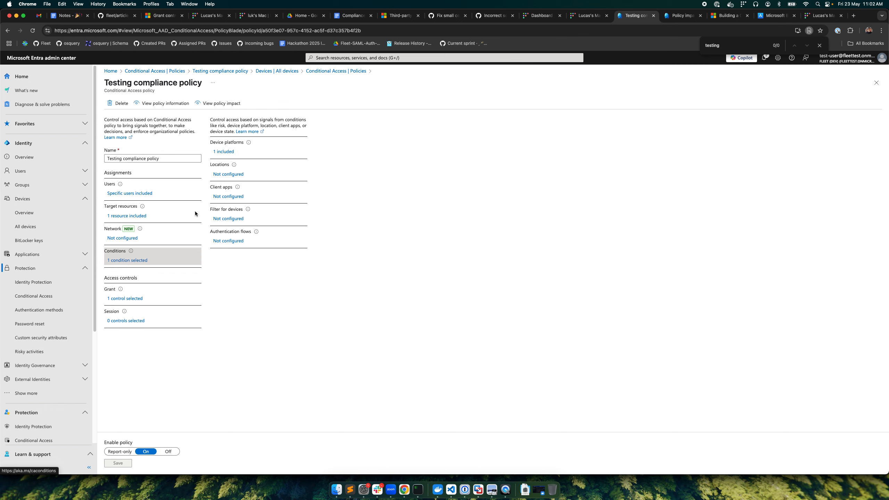
{"action": "left_click", "coordinate": [224, 152]}
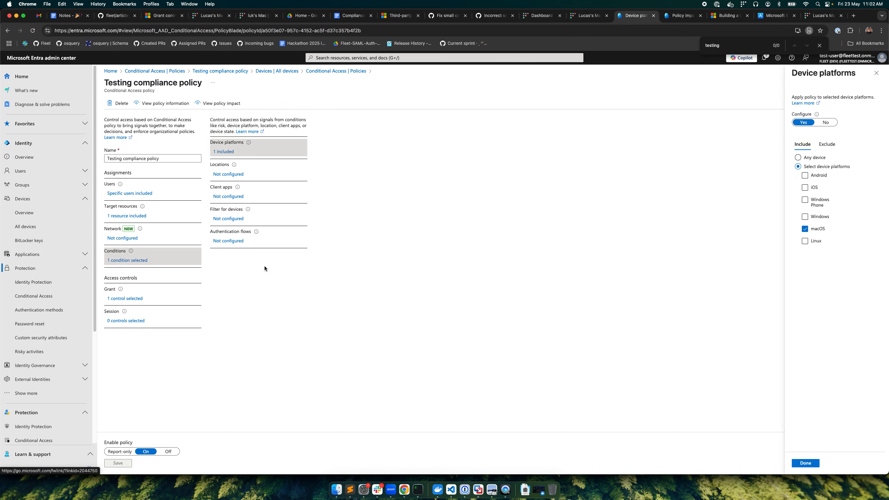
{"action": "left_click", "coordinate": [133, 299]}
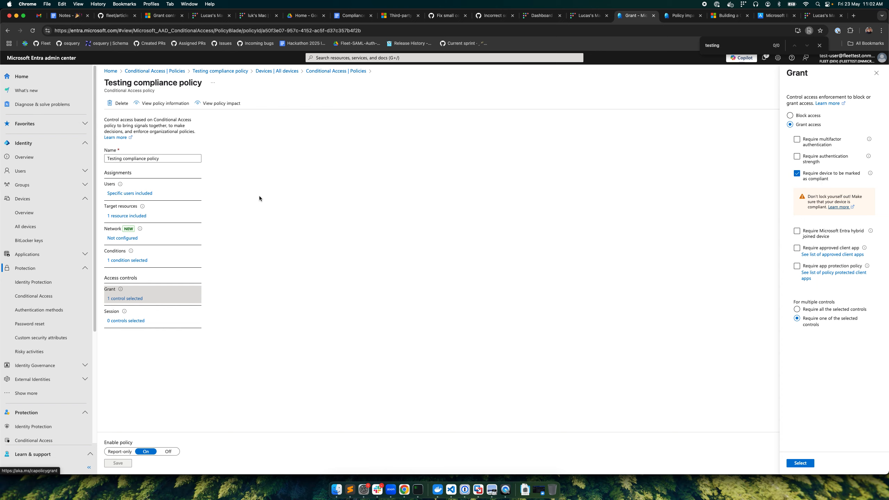
Step: Go back to the MacBook Pro's policies in Fleet and open a new incognito browser window
{"action": "left_click", "coordinate": [206, 17]}
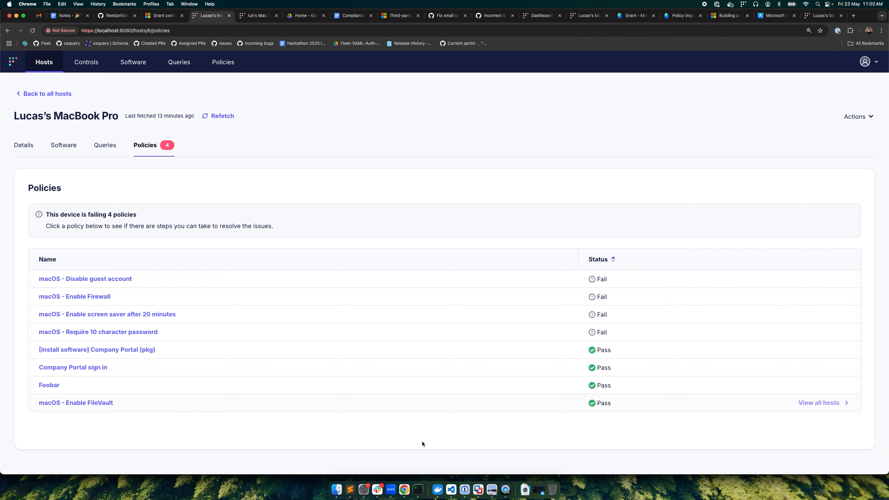
{"action": "right_click", "coordinate": [405, 490]}
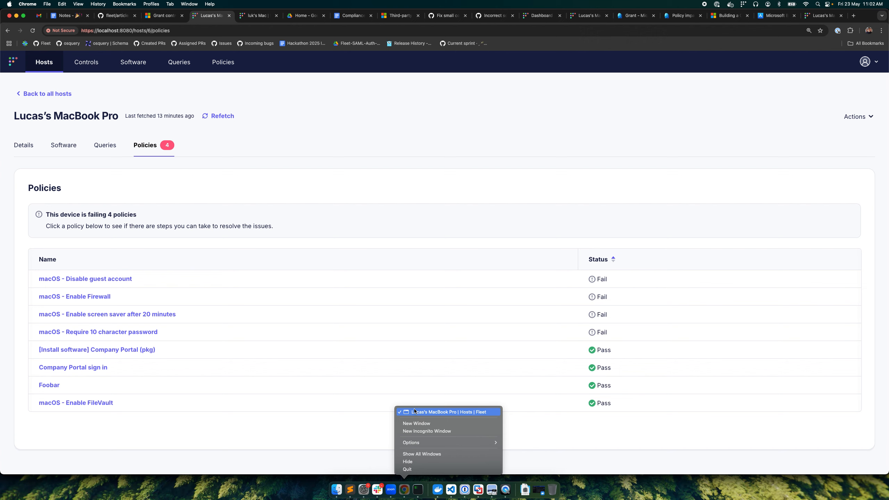
{"action": "left_click", "coordinate": [445, 187]}
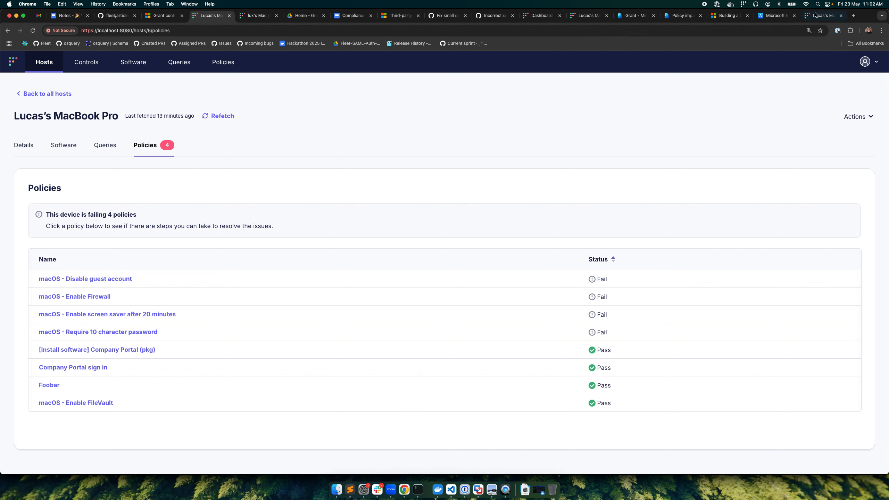
{"action": "right_click", "coordinate": [405, 490]}
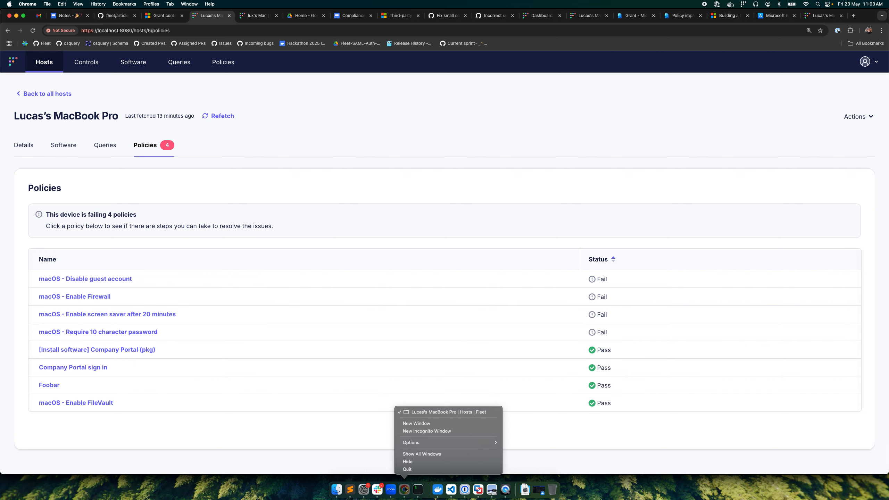
{"action": "left_click", "coordinate": [418, 431]}
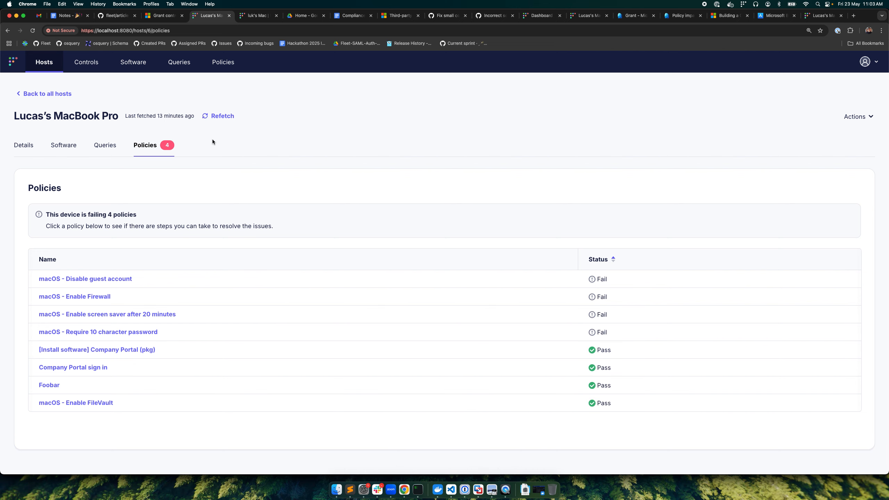
Step: Search Google for "office 365 login" and open the Microsoft 365 sign-in page from the Microsoft Office 365 result
{"action": "type", "text": "office"}
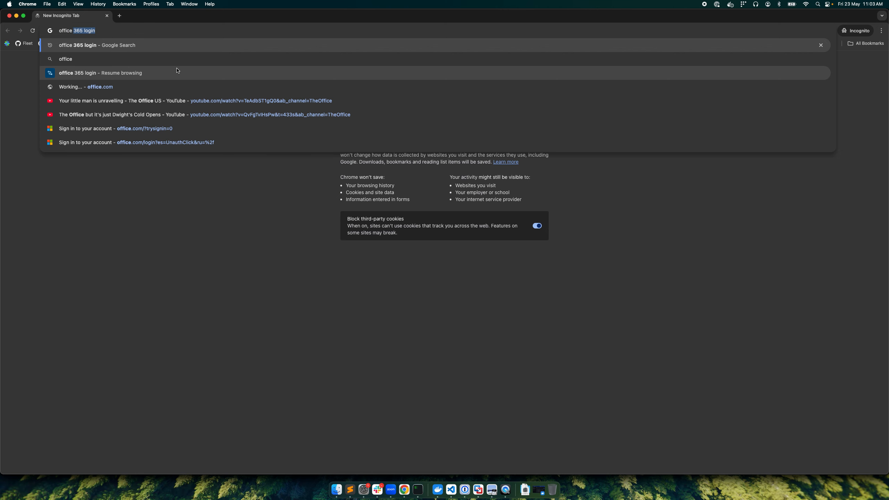
{"action": "key", "text": "Return"}
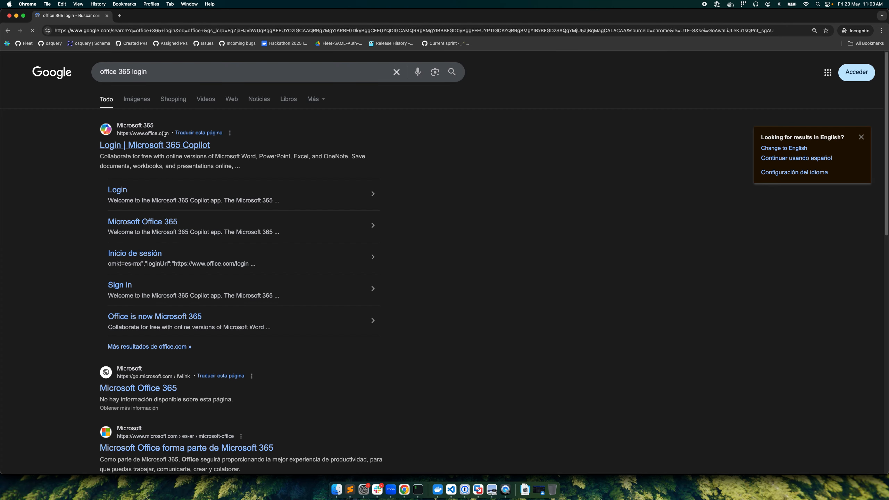
{"action": "left_click", "coordinate": [163, 228]}
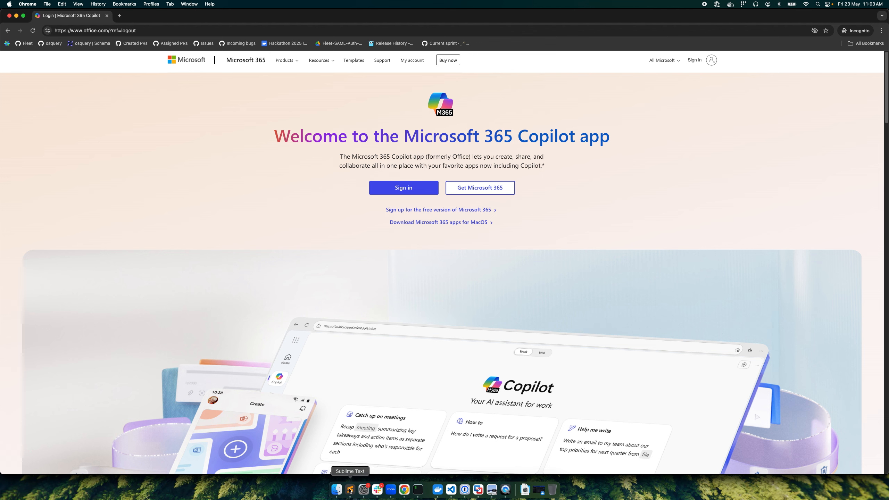
{"action": "left_click", "coordinate": [698, 61]}
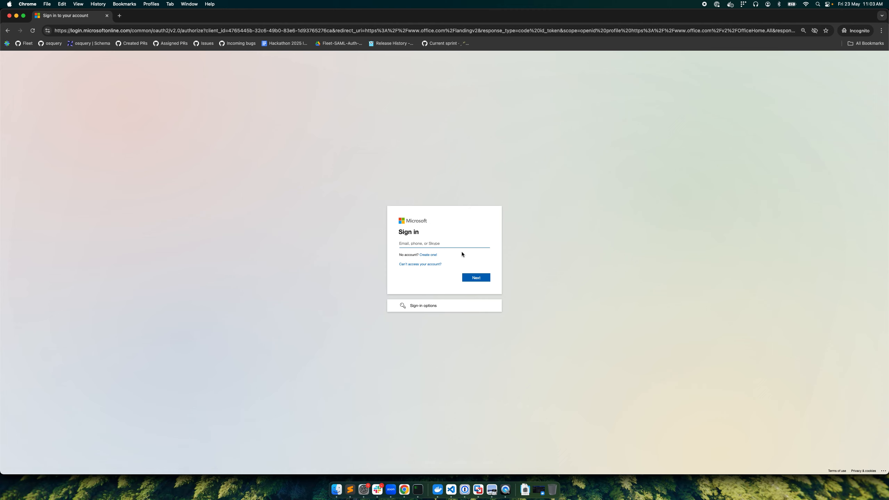
Step: Sign in to Microsoft 365 with the test account's e-mail and password, and choose to stay signed in
{"action": "left_click", "coordinate": [475, 279]}
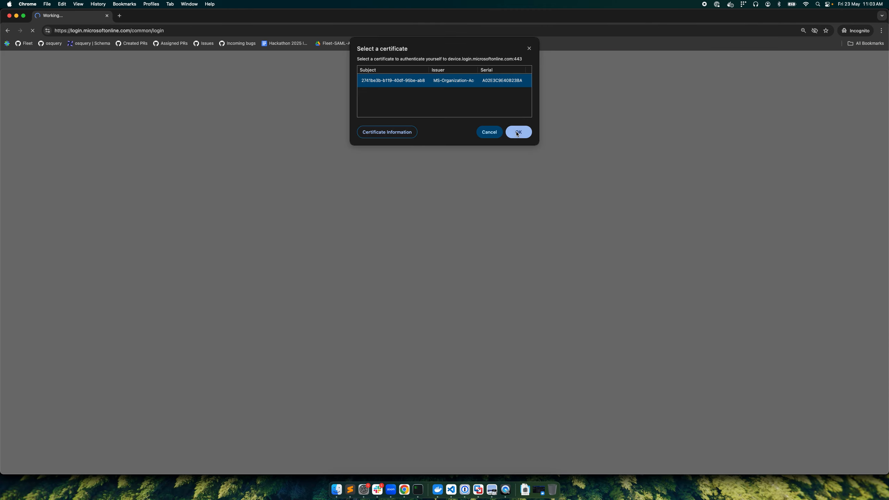
{"action": "left_click", "coordinate": [518, 131]}
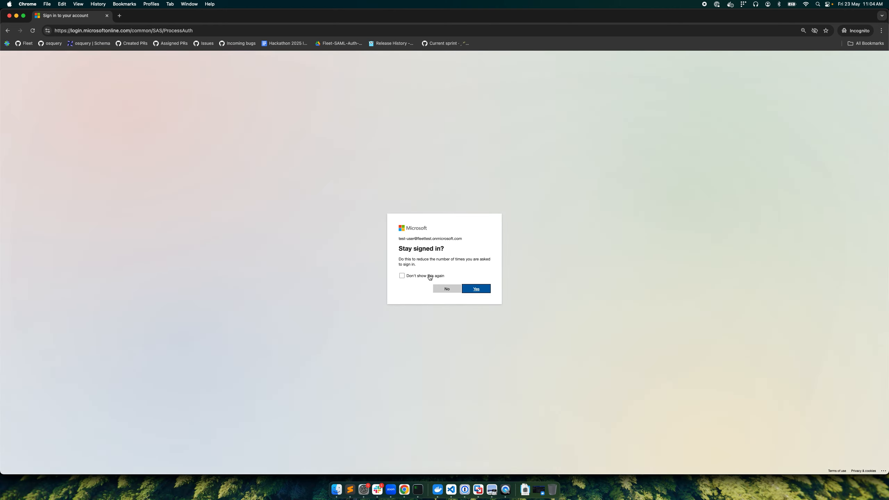
{"action": "left_click", "coordinate": [473, 290]}
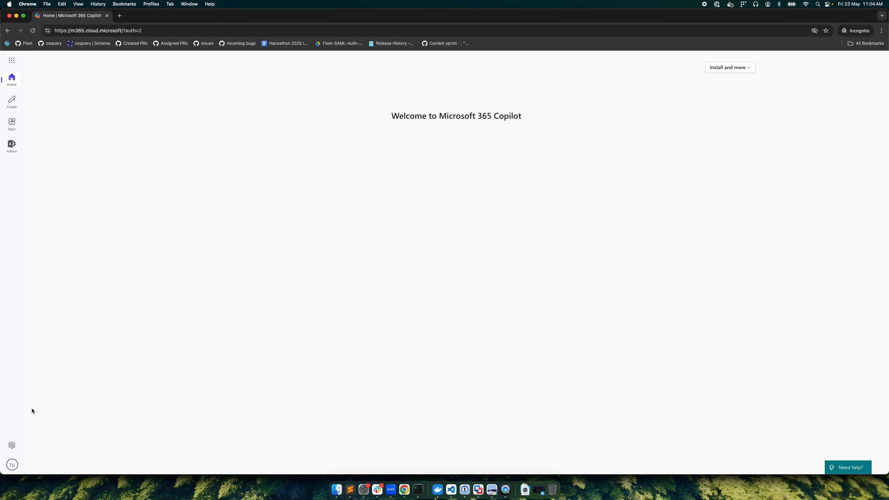
Step: Sign the test account out of Microsoft 365
{"action": "left_click", "coordinate": [10, 468]}
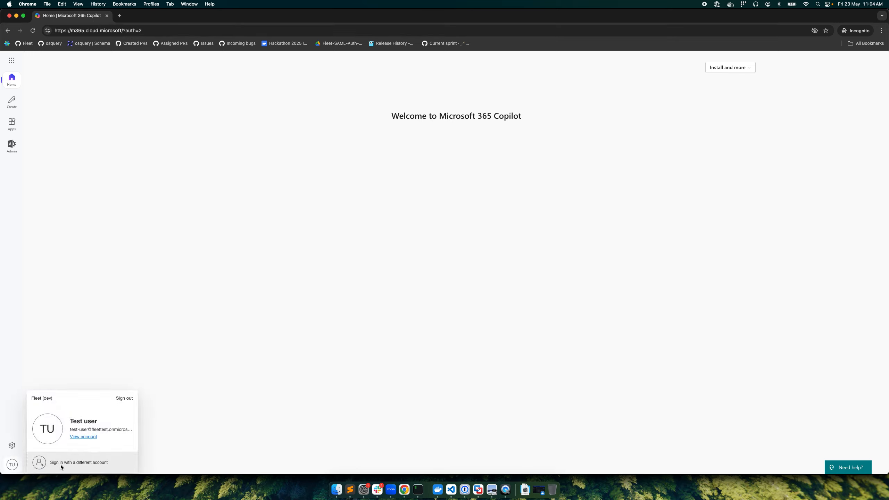
{"action": "left_click", "coordinate": [123, 398]}
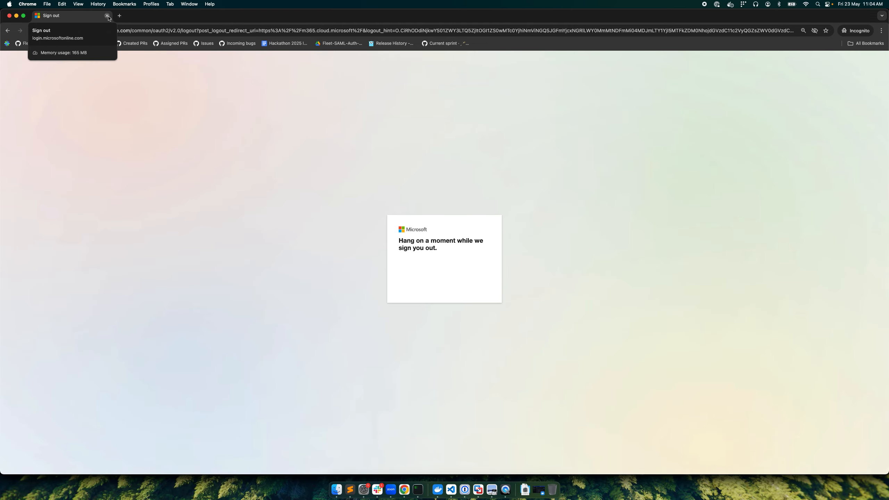
Step: Close the sign-out window, change the Foobar policy's query condition in Fleet to start_time < 1, and save the policy
{"action": "left_click", "coordinate": [107, 16]}
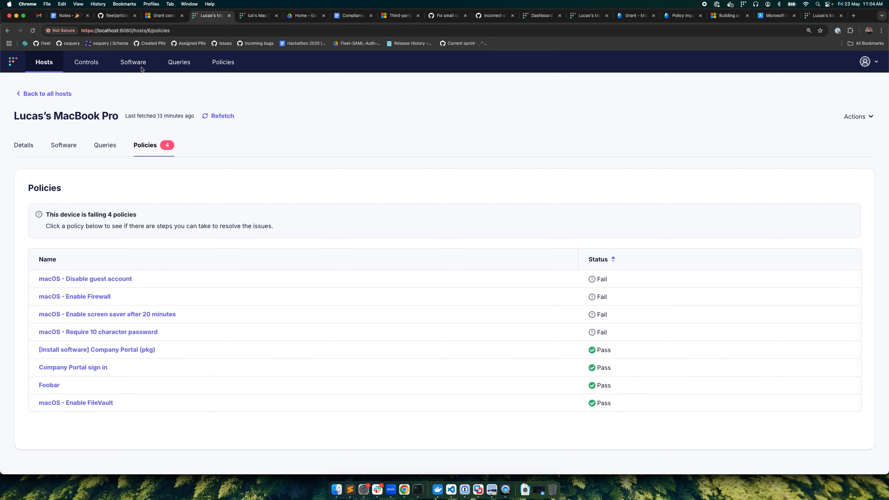
{"action": "left_click", "coordinate": [223, 62]}
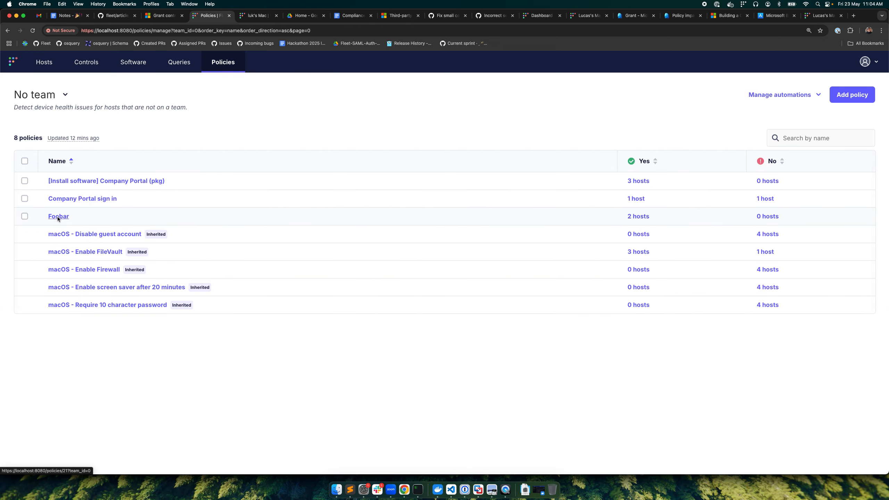
{"action": "left_click", "coordinate": [58, 217]}
{"action": "left_click", "coordinate": [199, 188]}
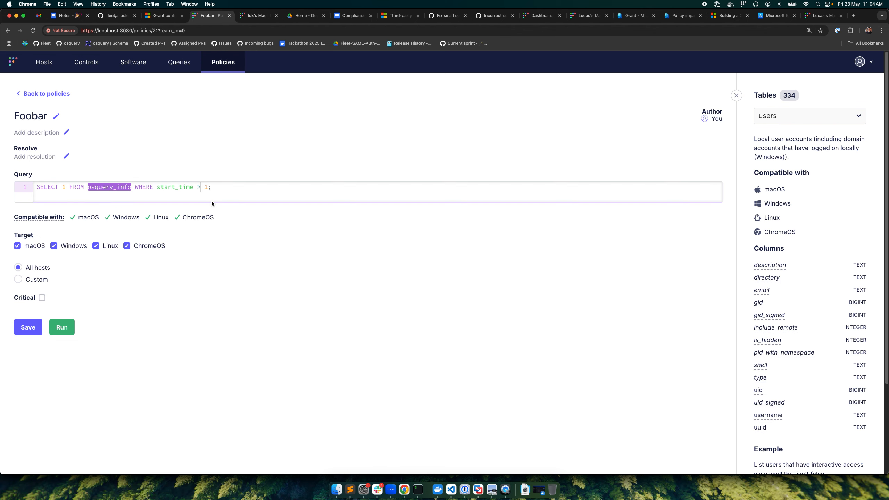
{"action": "key", "text": "BackSpace"}
{"action": "type", "text": "<"}
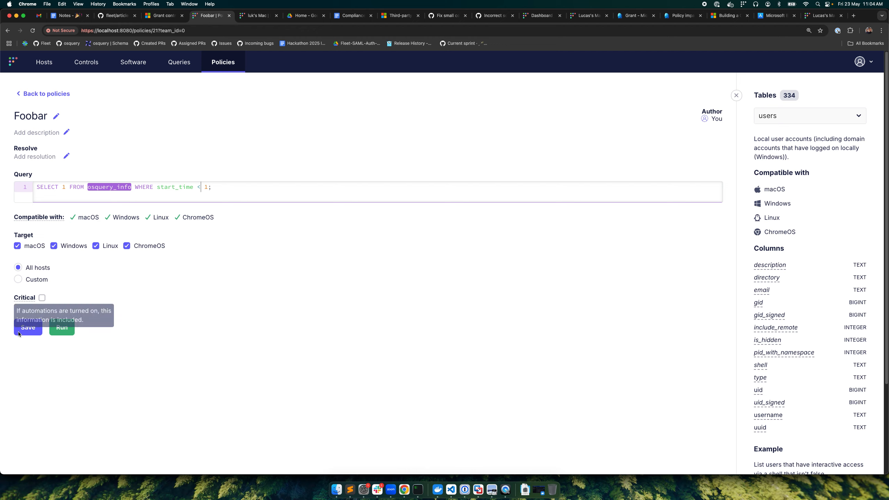
{"action": "left_click", "coordinate": [28, 327]}
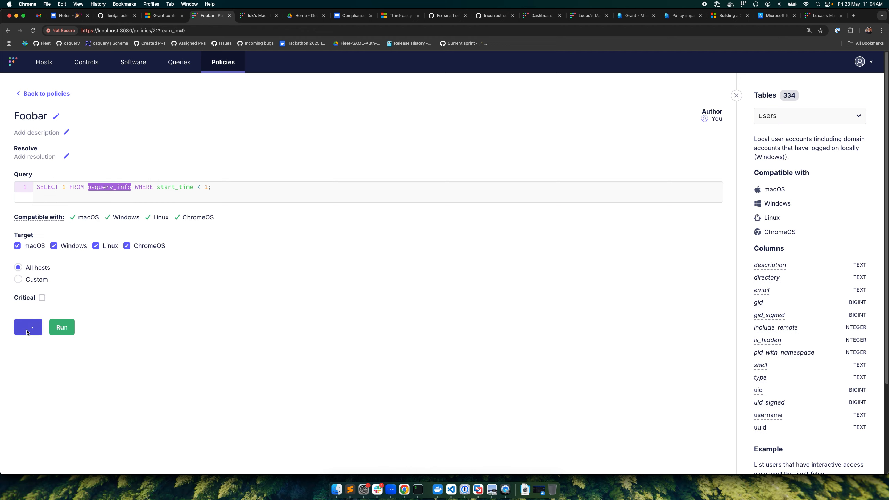
Step: Refetch the MacBook Pro host's data in Fleet and open its policies
{"action": "left_click", "coordinate": [49, 63]}
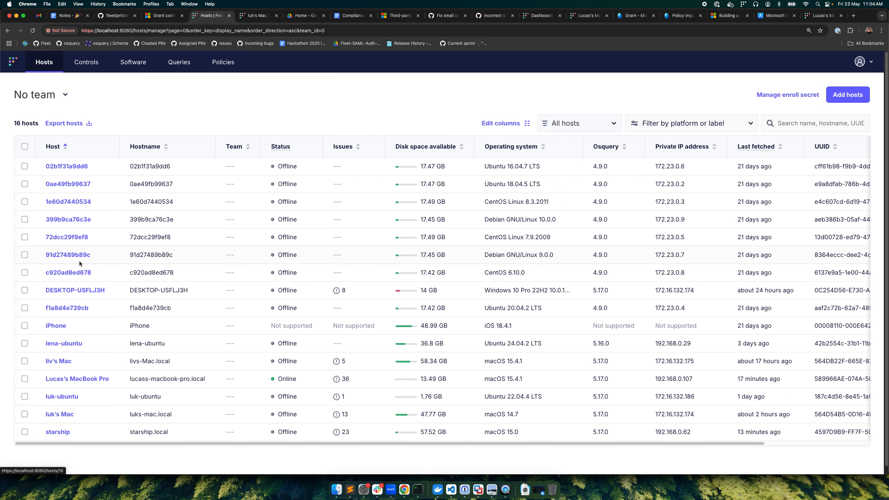
{"action": "left_click", "coordinate": [76, 379]}
{"action": "left_click", "coordinate": [217, 116]}
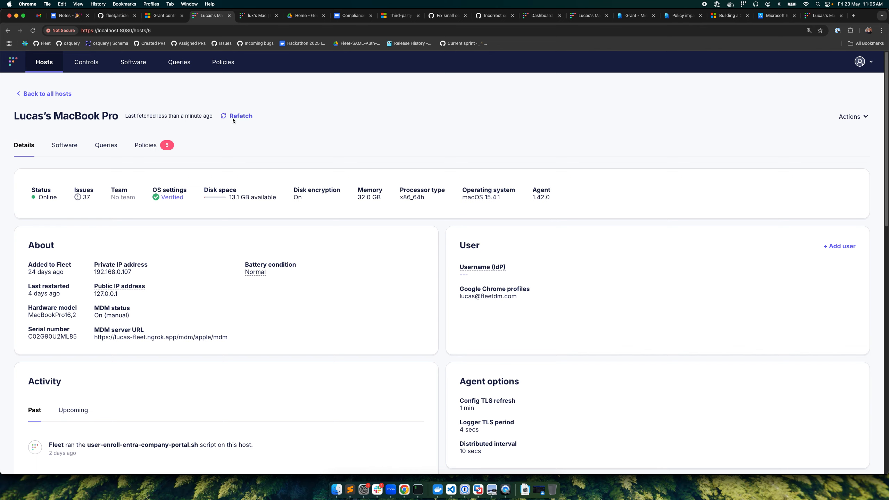
{"action": "left_click", "coordinate": [142, 147]}
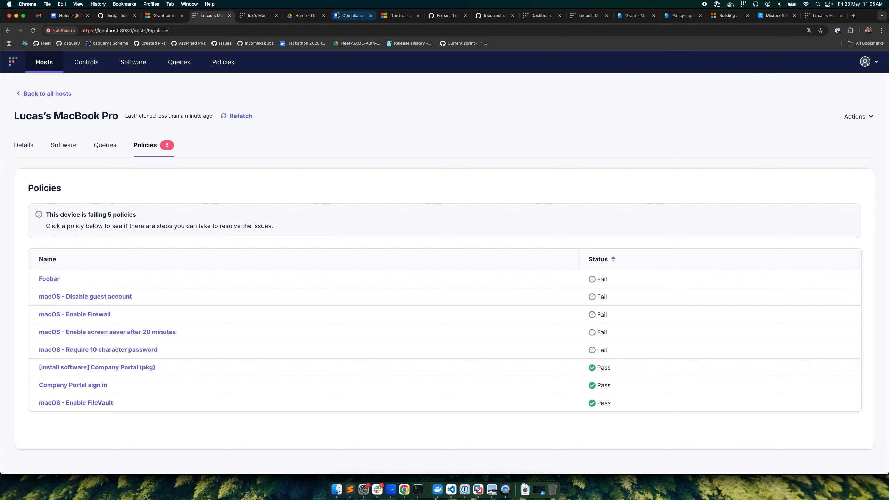
Step: Switch to the Microsoft Entra admin center, list all devices to check compliance, and open a new incognito browser window
{"action": "left_click", "coordinate": [616, 17]}
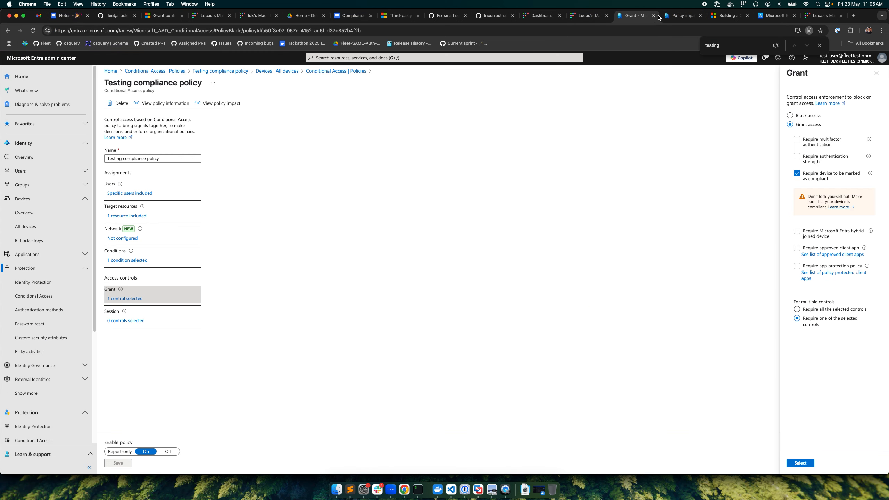
{"action": "left_click", "coordinate": [683, 15]}
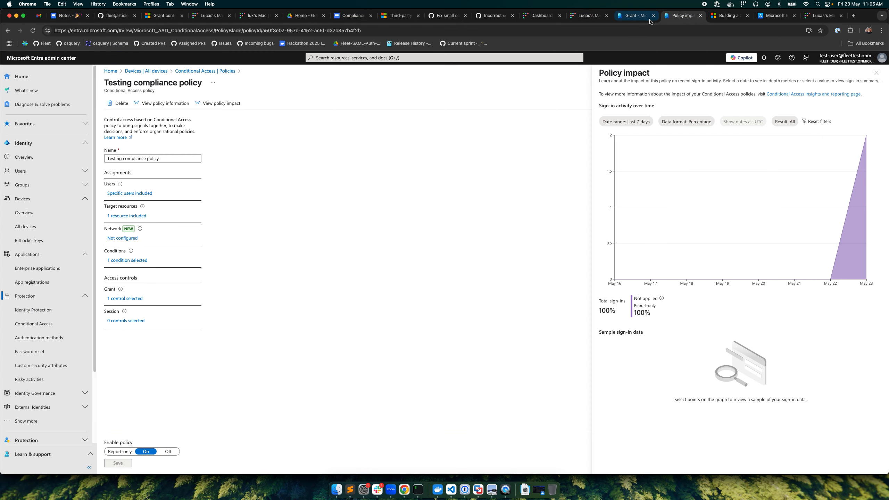
{"action": "left_click", "coordinate": [636, 16]}
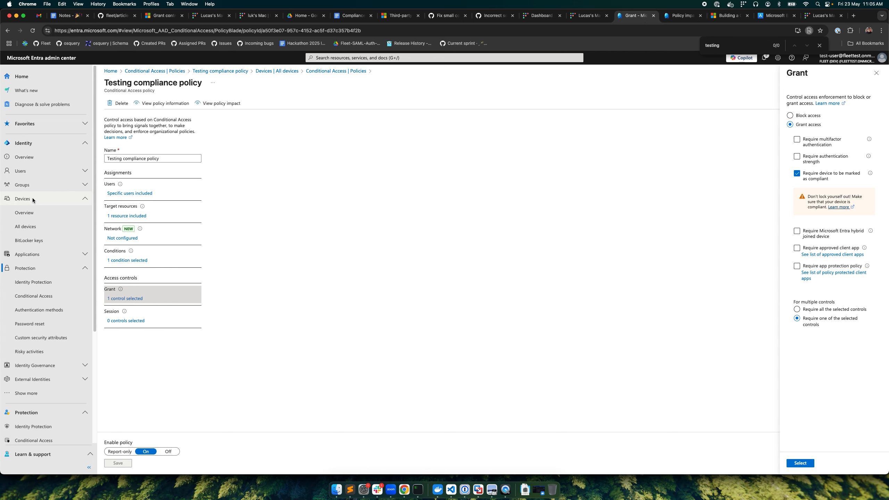
{"action": "left_click", "coordinate": [32, 228]}
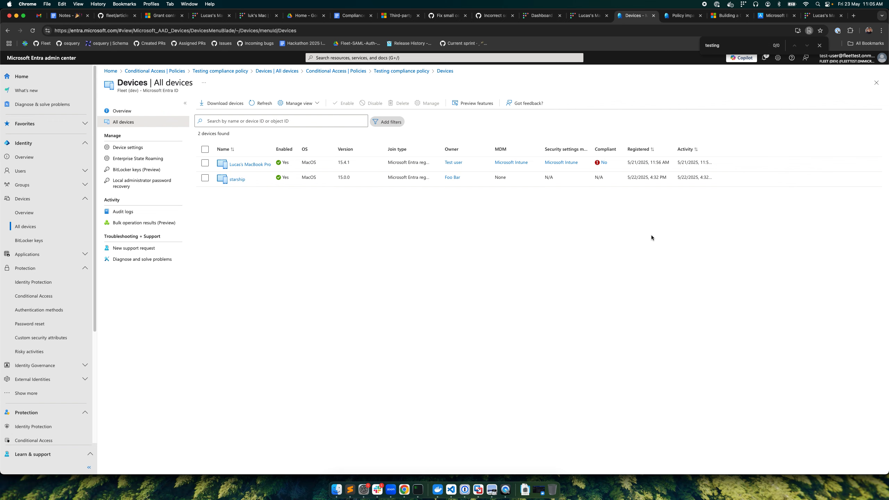
{"action": "key", "text": "super+shift+n"}
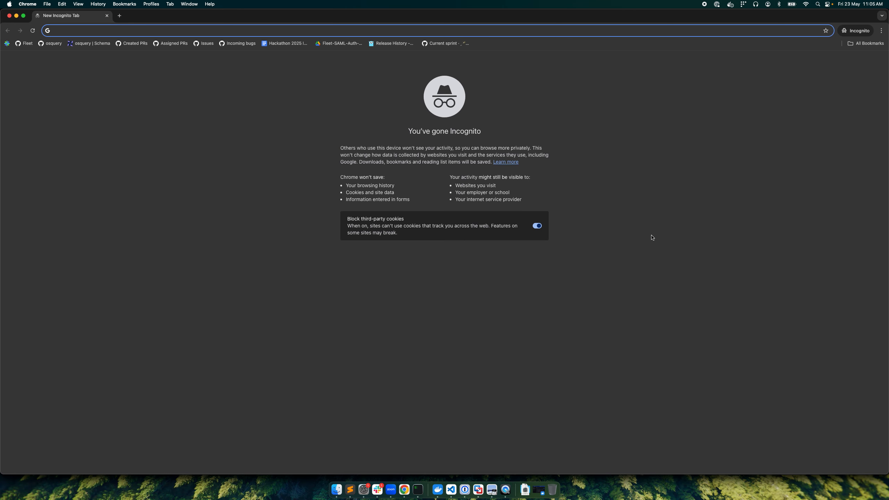
{"action": "type", "text": "local"}
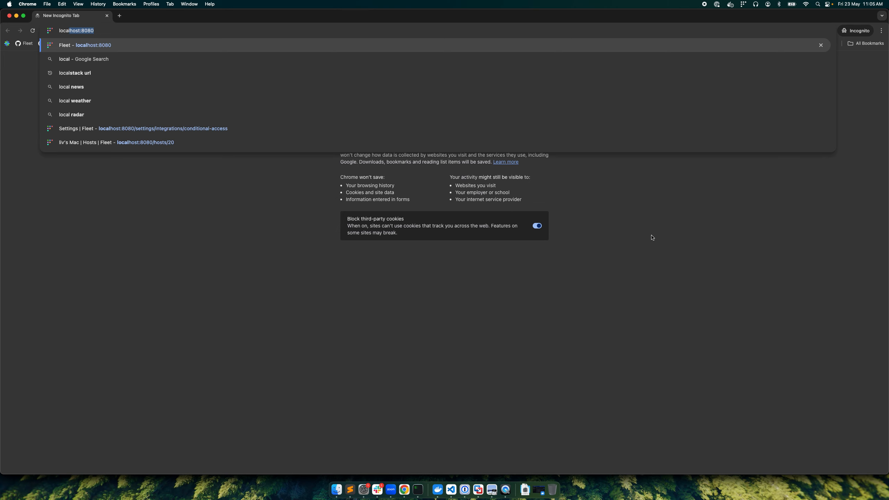
{"action": "key", "text": "BackSpace"}
{"action": "key", "text": "BackSpace"}
{"action": "key", "text": "BackSpace"}
{"action": "key", "text": "BackSpace"}
{"action": "key", "text": "BackSpace"}
{"action": "key", "text": "BackSpace"}
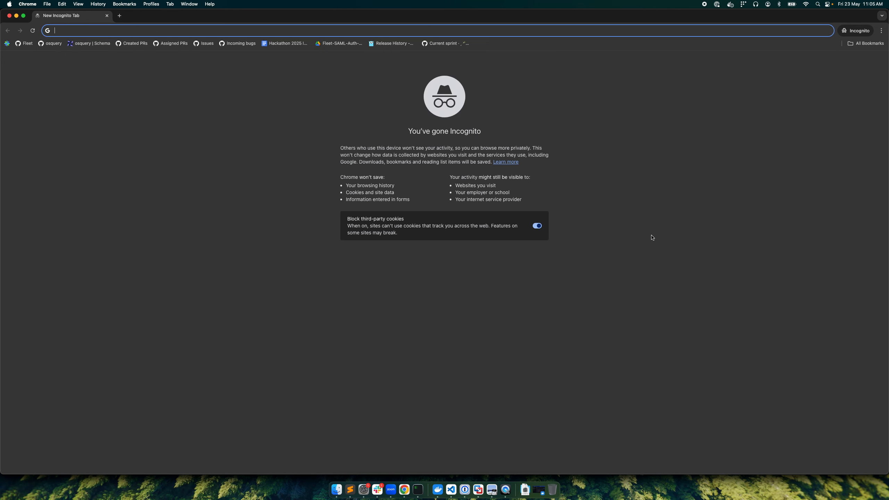
Step: Search Google for "office 365 login" and reach the Microsoft 365 sign-in page through the Microsoft Office 365 result
{"action": "type", "text": "offi"}
{"action": "key", "text": "Return"}
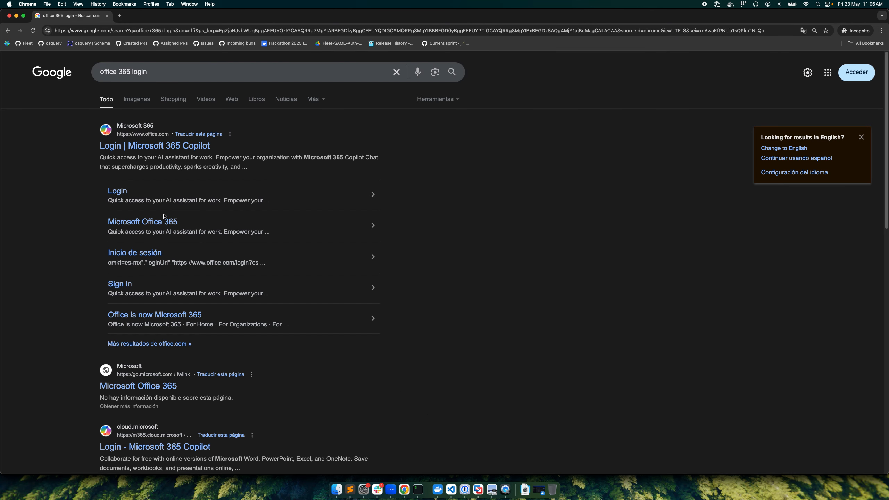
{"action": "scroll", "coordinate": [144, 353], "scroll_direction": "down", "scroll_amount": 3}
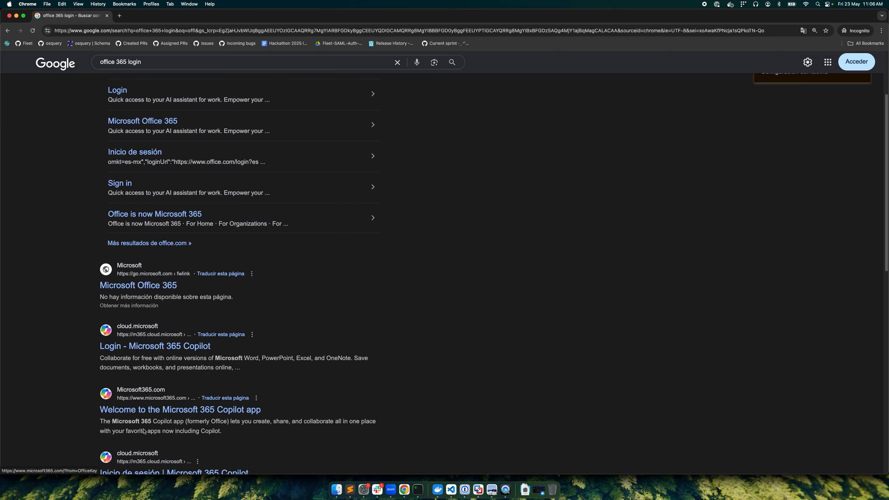
{"action": "left_click", "coordinate": [146, 121]}
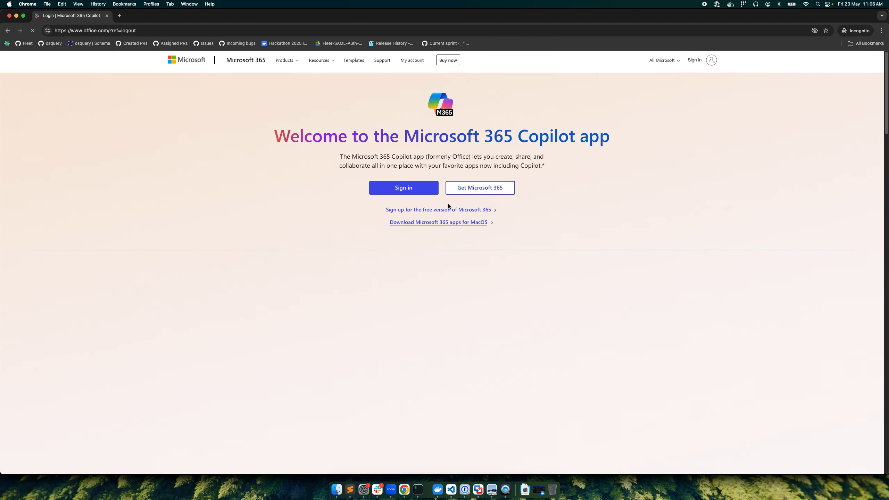
{"action": "left_click", "coordinate": [680, 61]}
{"action": "left_click", "coordinate": [701, 61]}
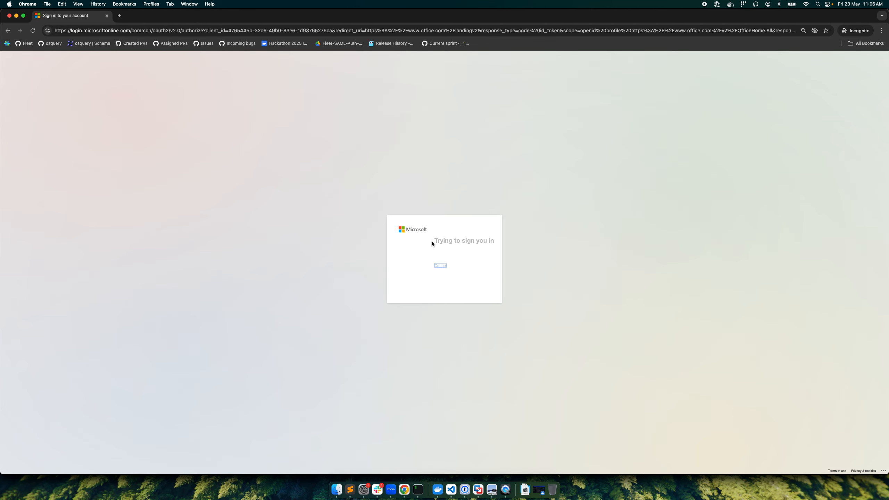
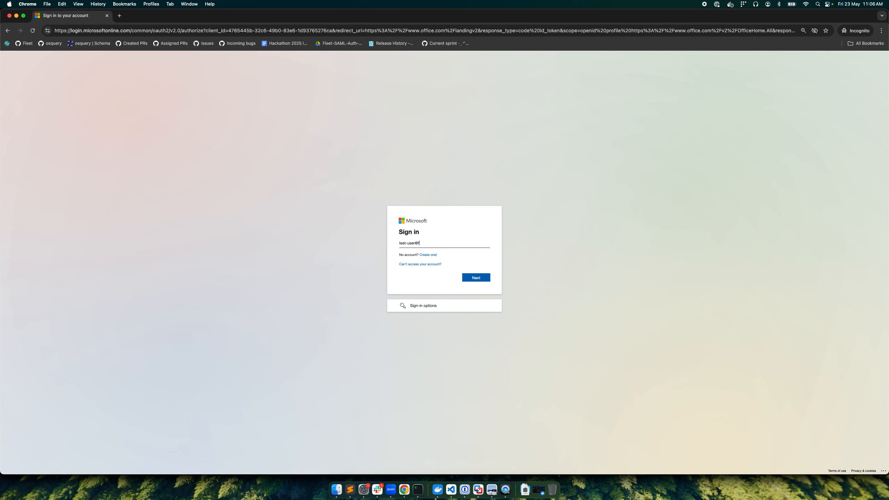
Step: Enter the test account's e-mail, correcting its domain spelling, and submit the account password on the Microsoft sign-in page
{"action": "key", "text": "Return"}
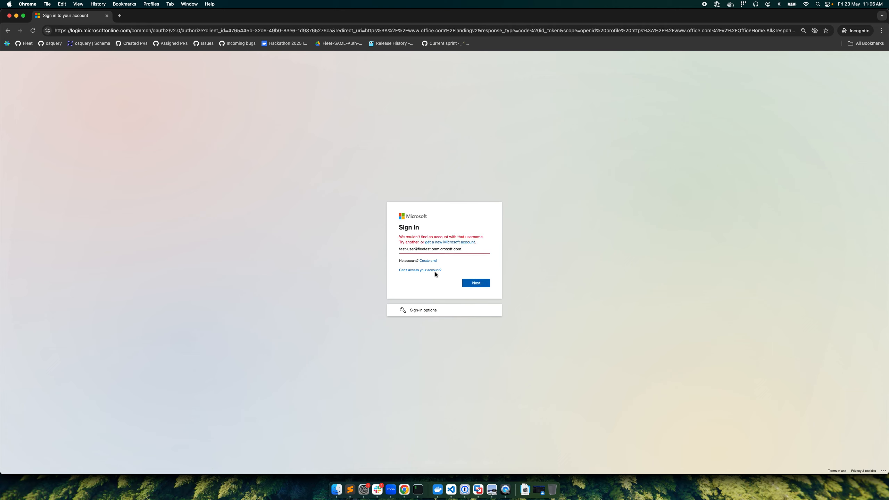
{"action": "left_click", "coordinate": [426, 250]}
{"action": "type", "text": "t"}
{"action": "left_click", "coordinate": [469, 279]}
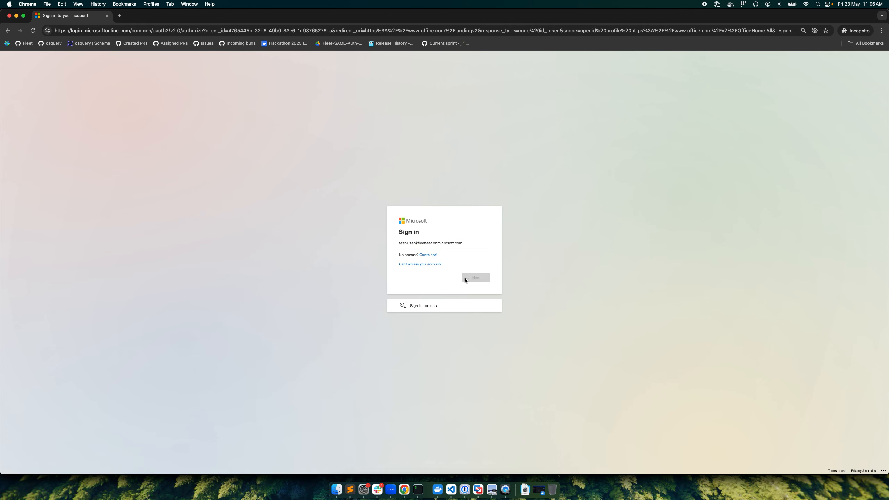
{"action": "left_click", "coordinate": [427, 262]}
{"action": "key", "text": "super+v"}
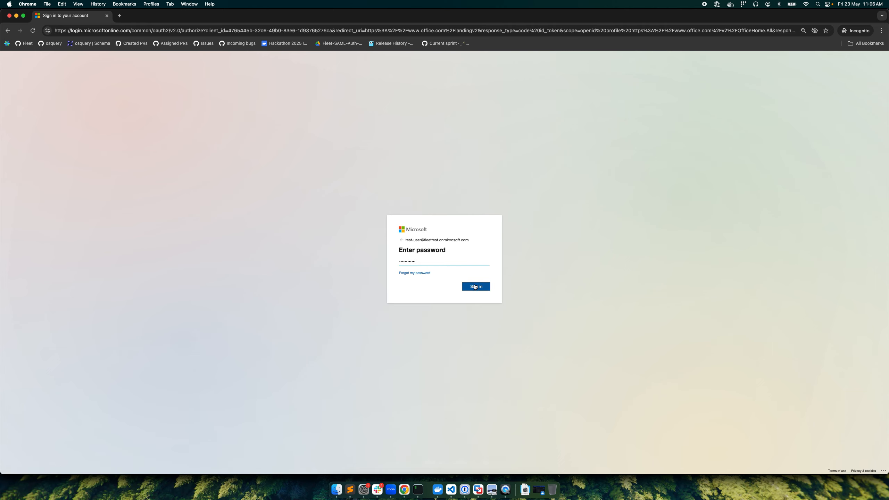
{"action": "left_click", "coordinate": [475, 287]}
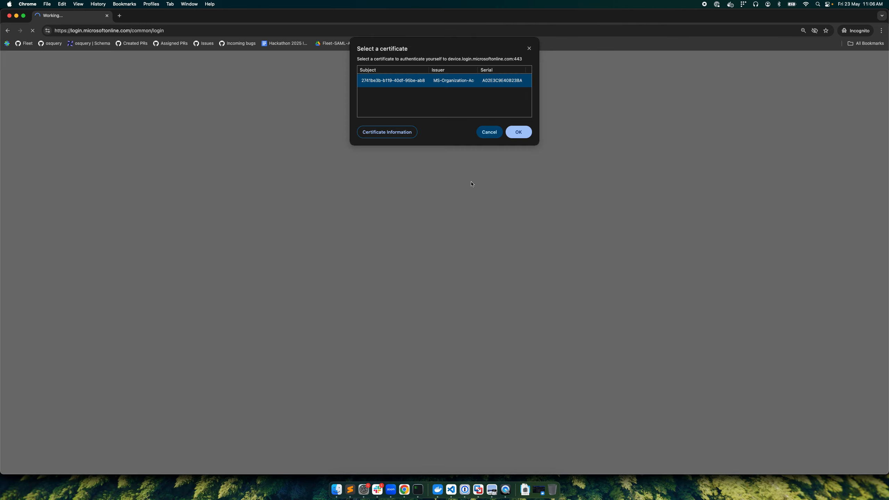